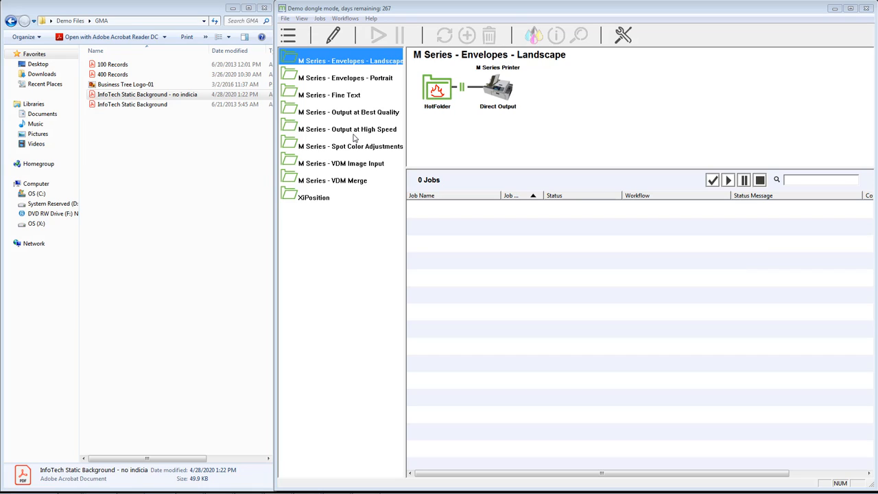
Create a new workflow named "Envelopes Landscape Commercial Env".
left_click(345, 18)
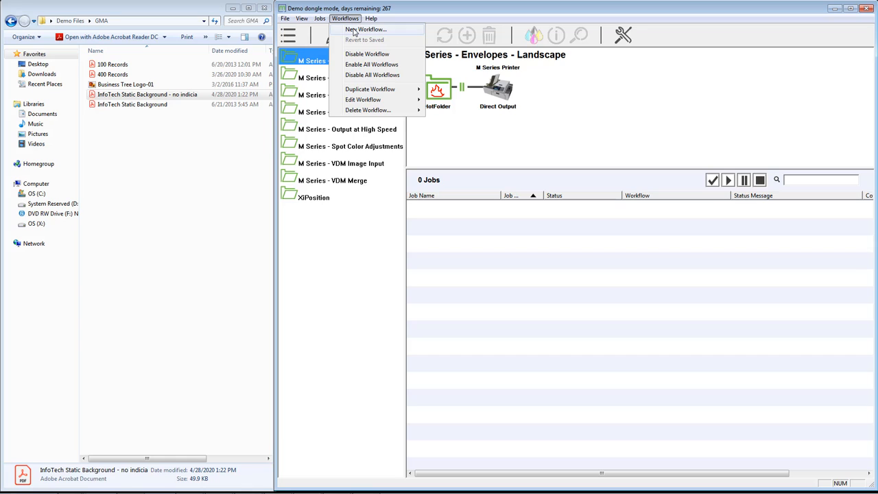
left_click(354, 30)
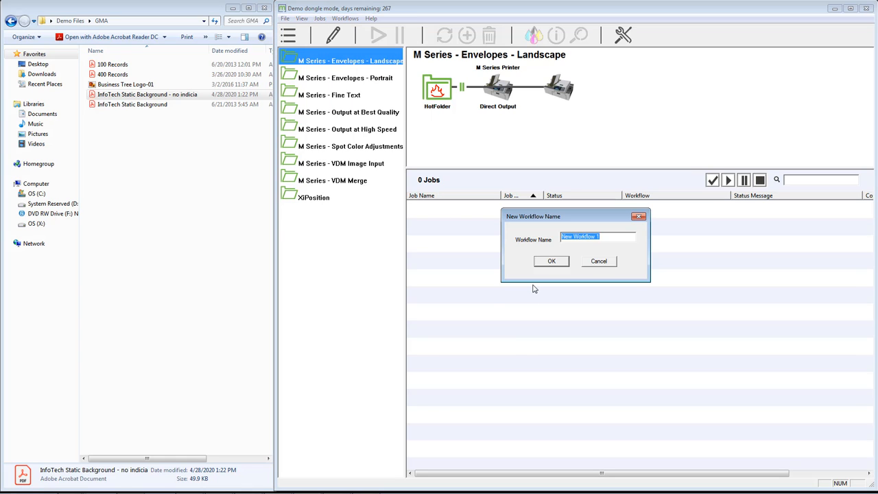
type("Envelopes Lans")
key("BackSpace")
type("dscape Commercial E")
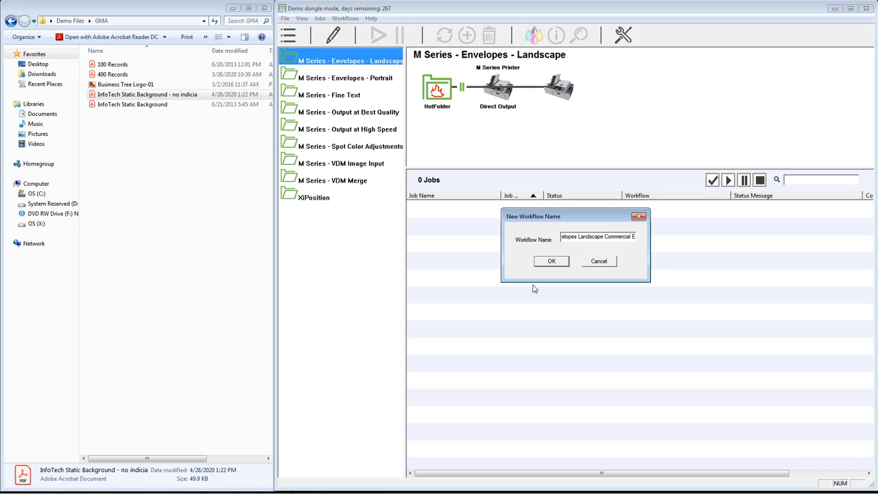
type("nv")
left_click(543, 263)
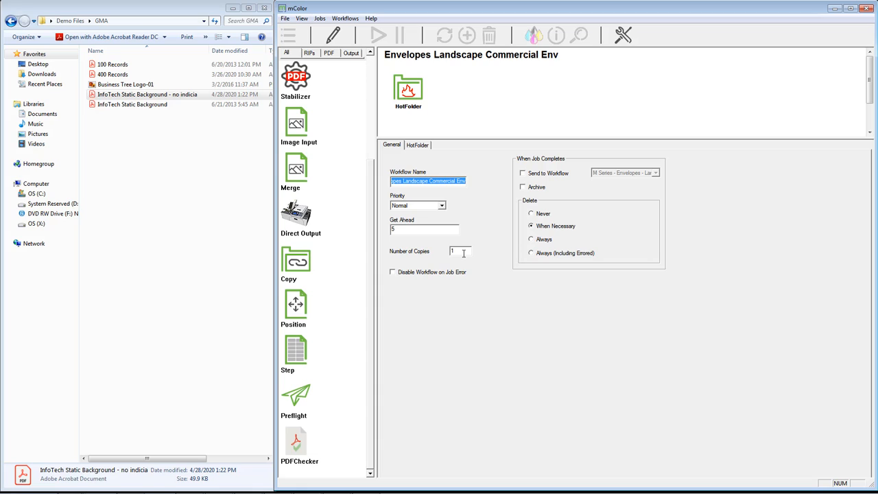
Keep the workflow's job deletion at When Necessary and enable Generate Thumbnails for its HotFolder.
left_click(547, 215)
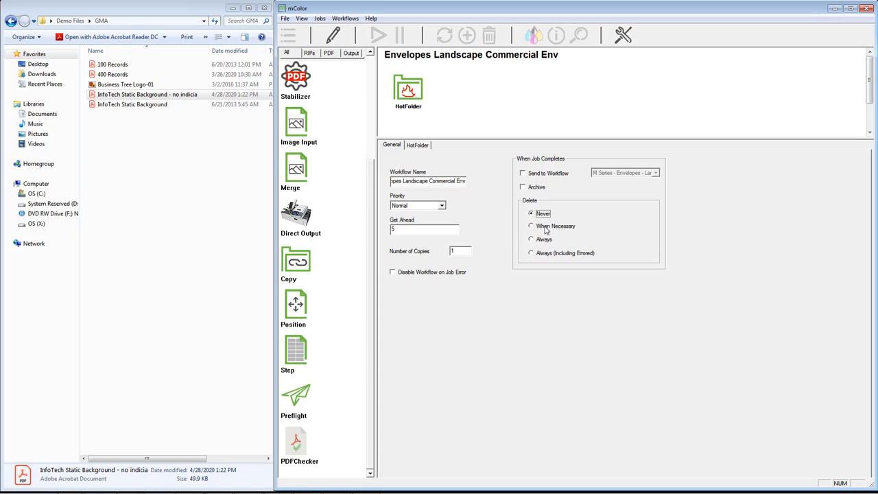
left_click(547, 227)
left_click(419, 145)
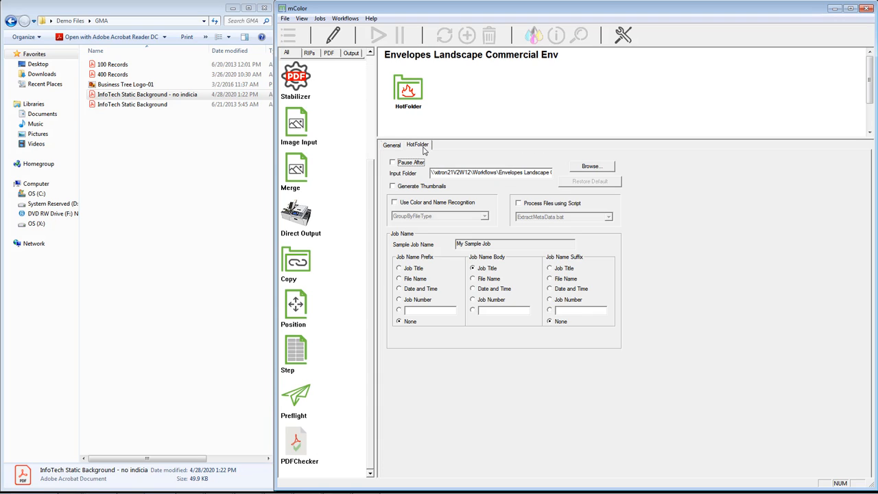
left_click(414, 188)
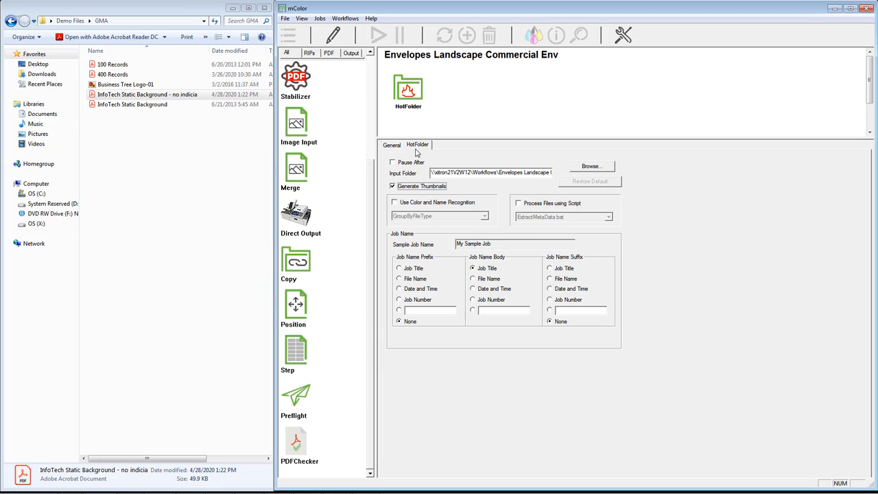
Add Spot Color Adjustment after the HotFolder with Pause After, Auto Release if no Spot Colors, and the Plain Paper set.
scroll(373, 111, "up", 3)
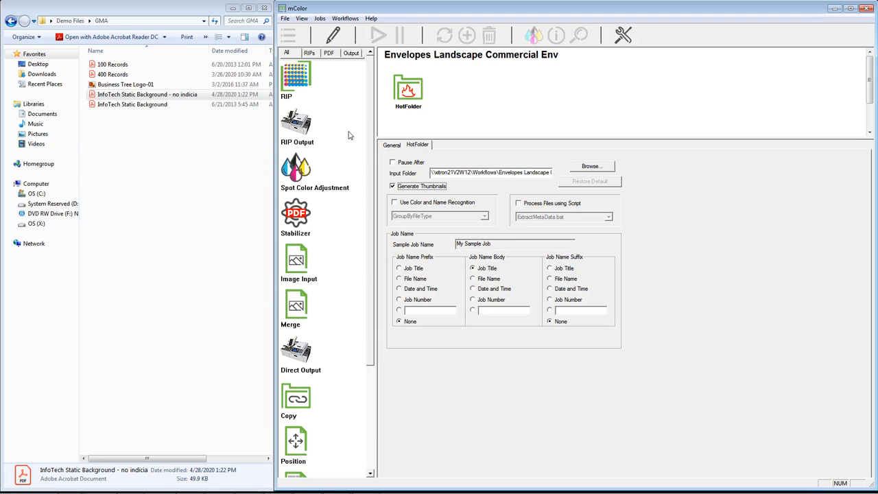
left_click_drag(297, 170, 464, 92)
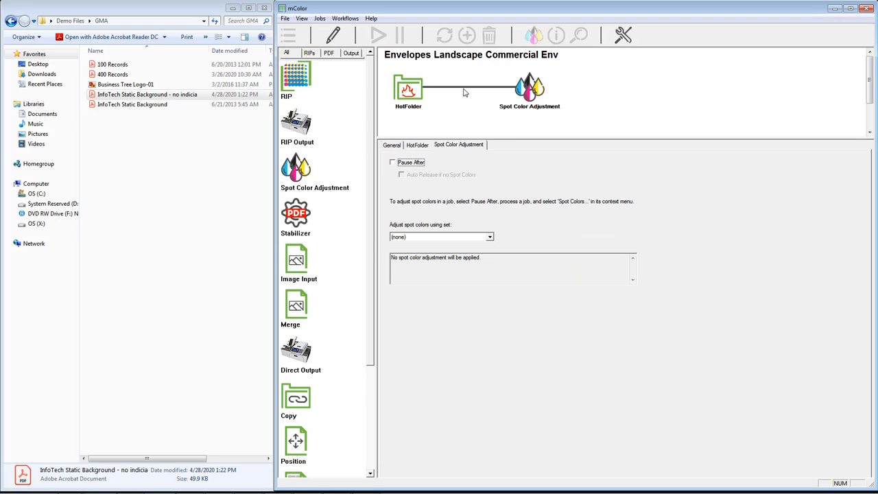
left_click(406, 164)
left_click(423, 177)
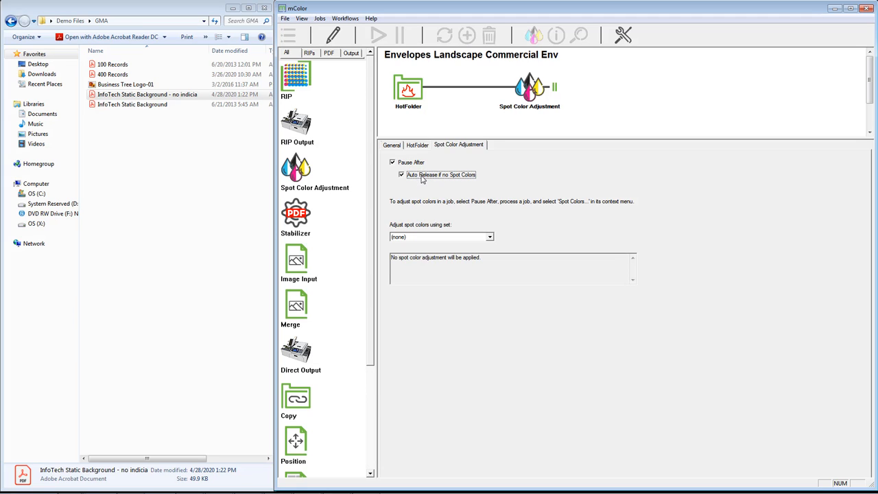
left_click(451, 238)
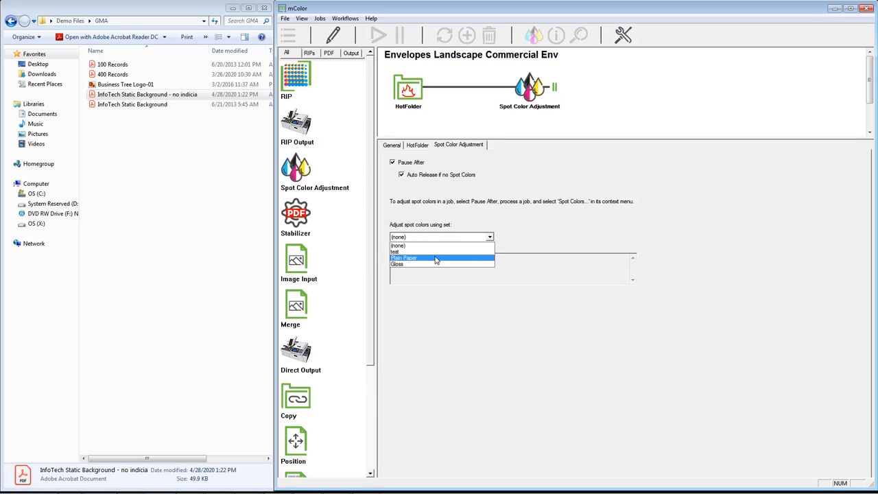
left_click(436, 258)
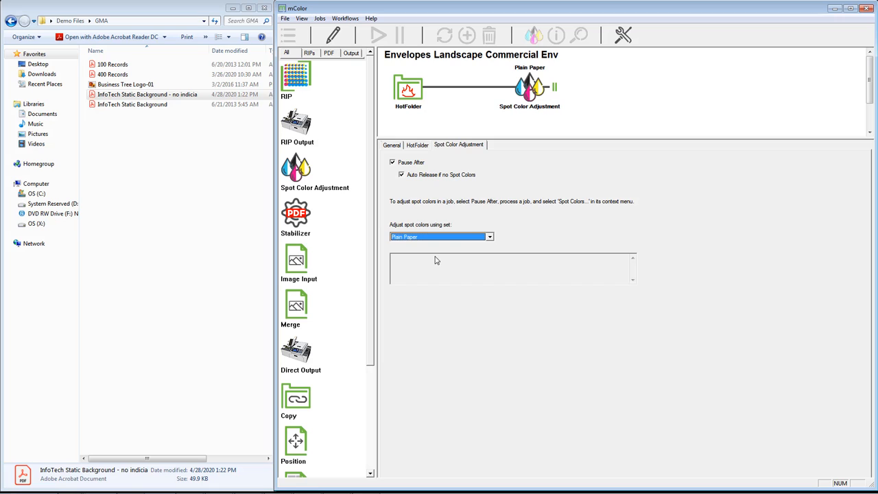
Add a Position stage after Spot Color Adjustment with Pause After enabled and the media resized to 9x12.
scroll(371, 211, "down", 3)
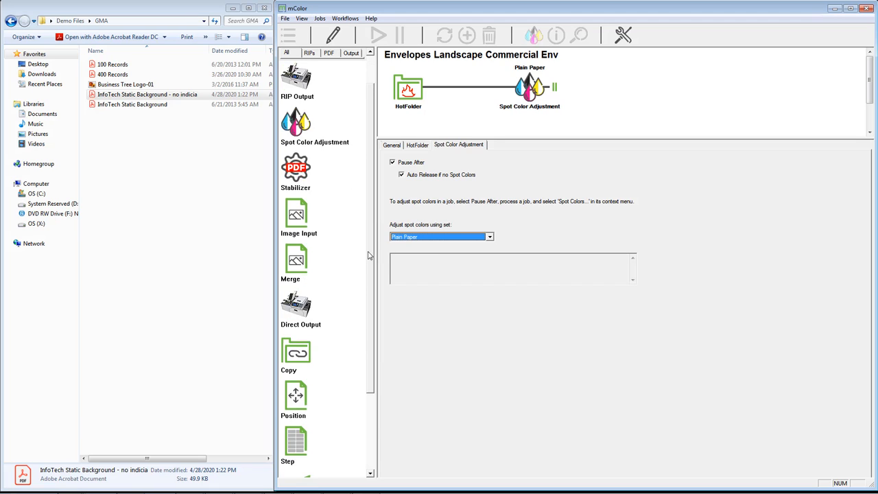
left_click_drag(302, 315, 590, 96)
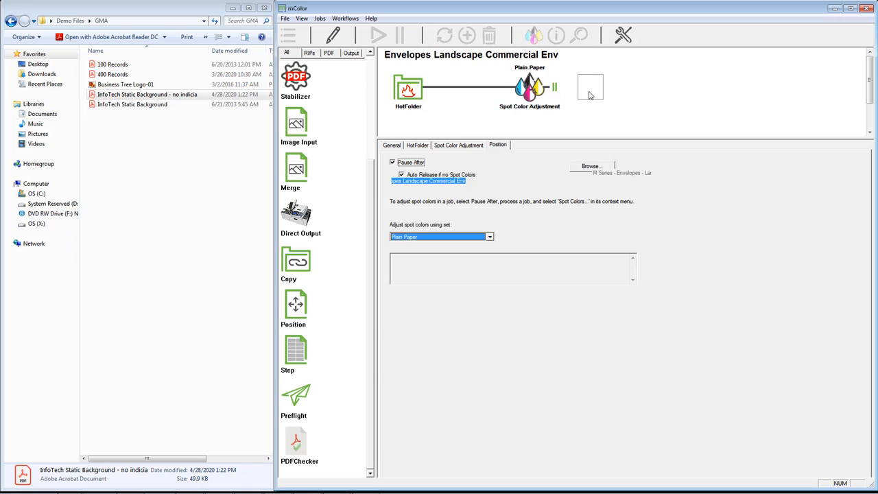
left_click(419, 163)
left_click(418, 186)
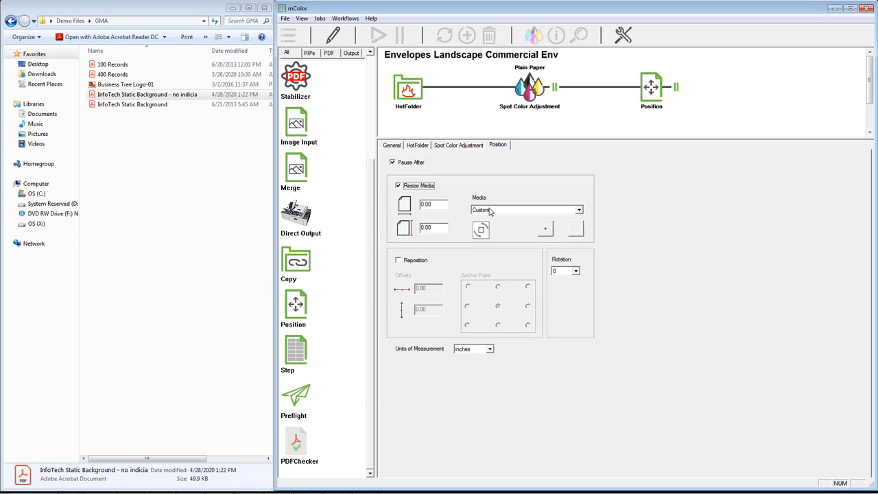
left_click(491, 209)
left_click(513, 304)
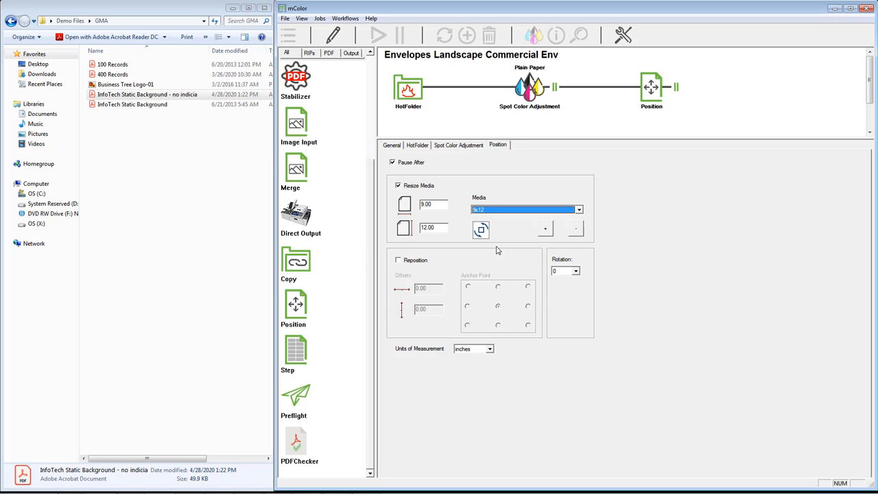
Enable Reposition in the Position stage, with 270 rotation and the lower-left anchor point.
left_click(417, 259)
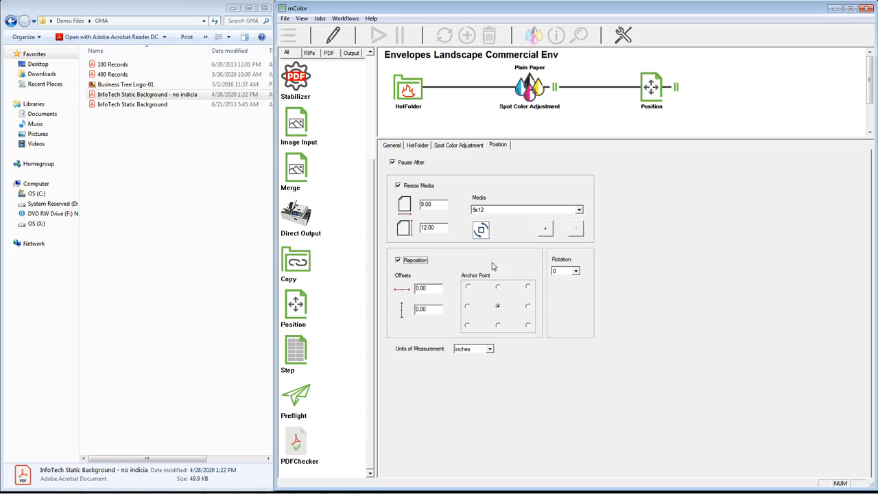
left_click(576, 271)
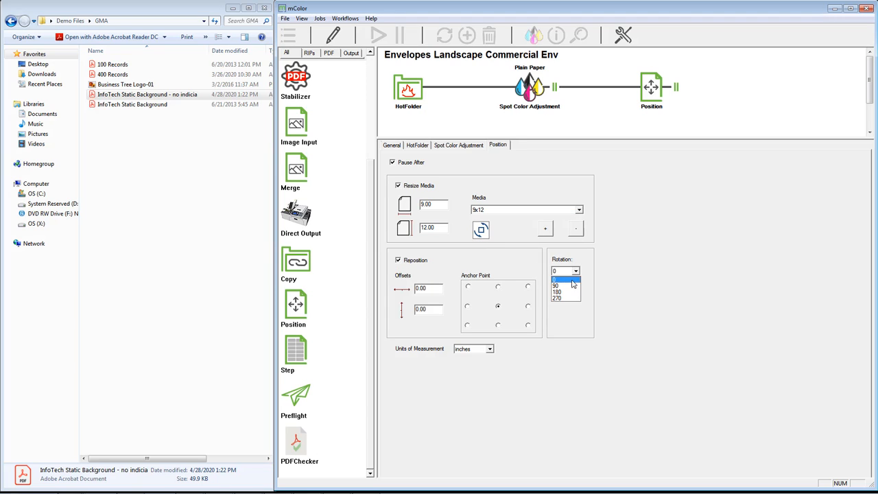
left_click(573, 286)
left_click(574, 271)
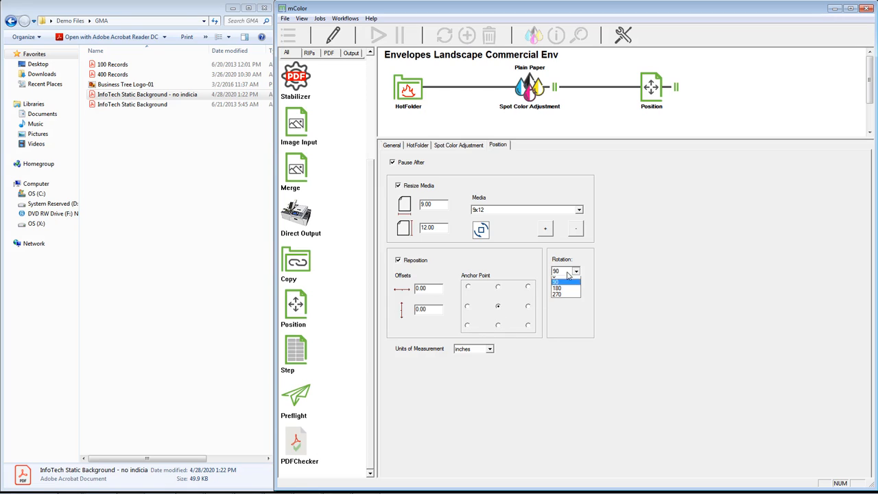
left_click(567, 303)
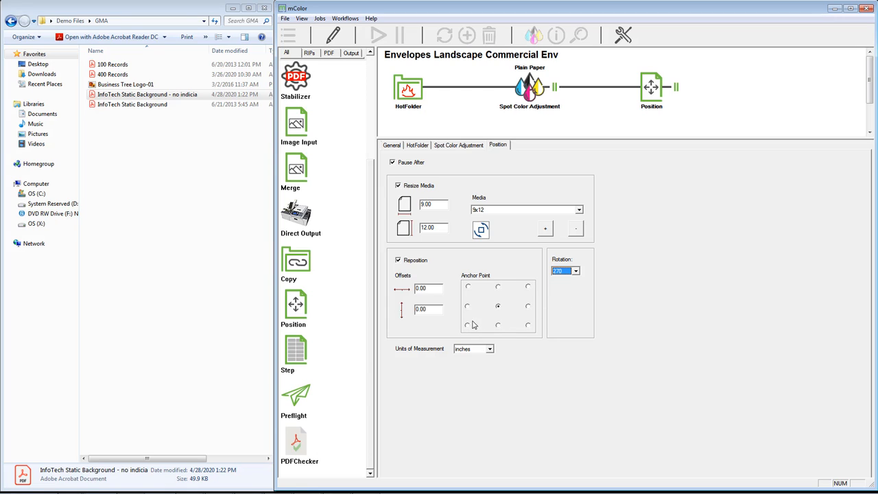
left_click(468, 326)
Add Direct Output at the end of the workflow and set its configuration to M-Series - Default v3.
left_click_drag(300, 218, 716, 89)
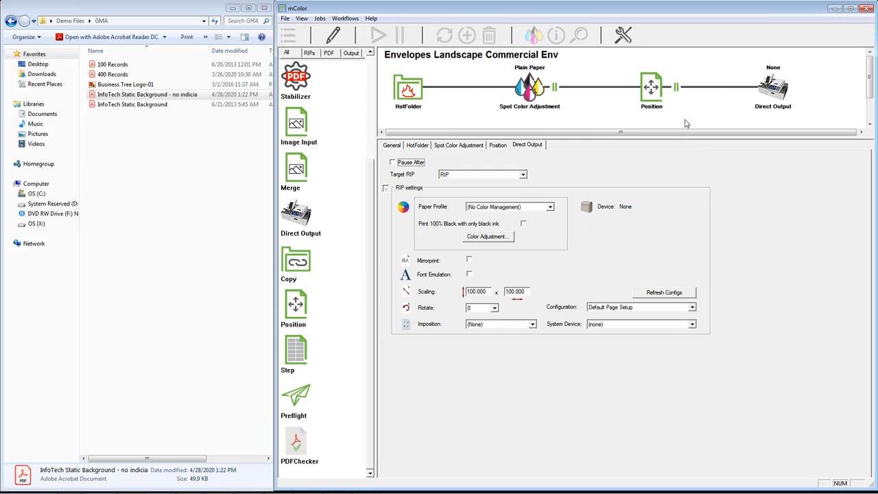
left_click(528, 210)
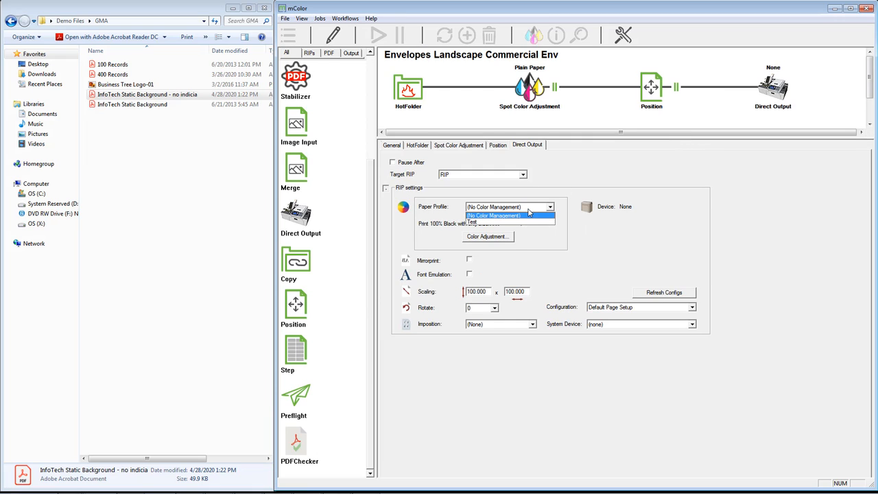
left_click(529, 213)
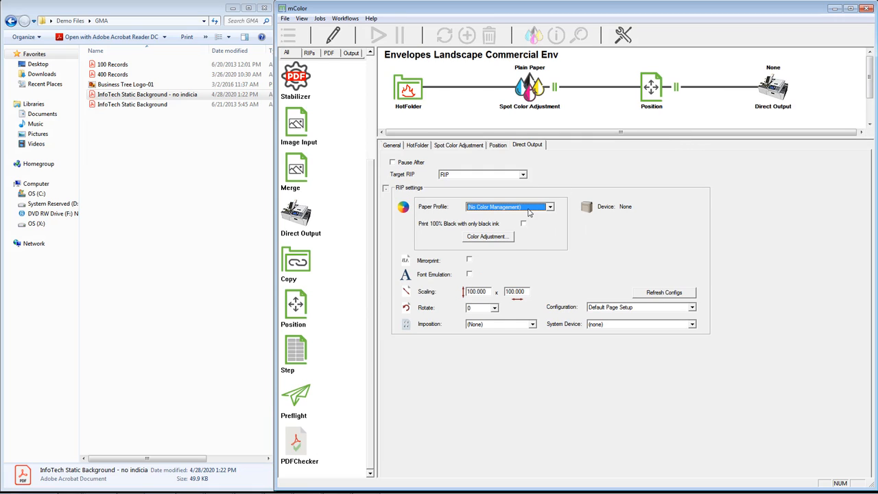
left_click(631, 309)
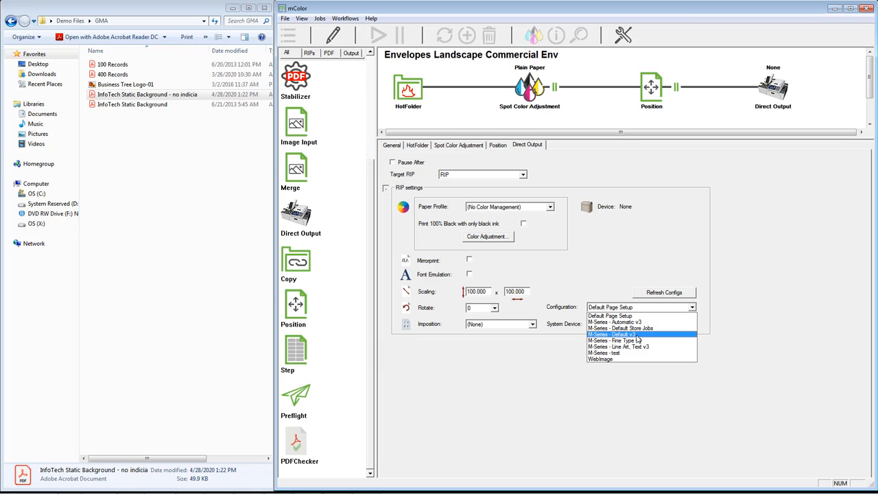
left_click(637, 336)
Set the Direct Output paper profile to Commercial Envelopes, finish editing the workflow, and widen the workflow list.
left_click(507, 207)
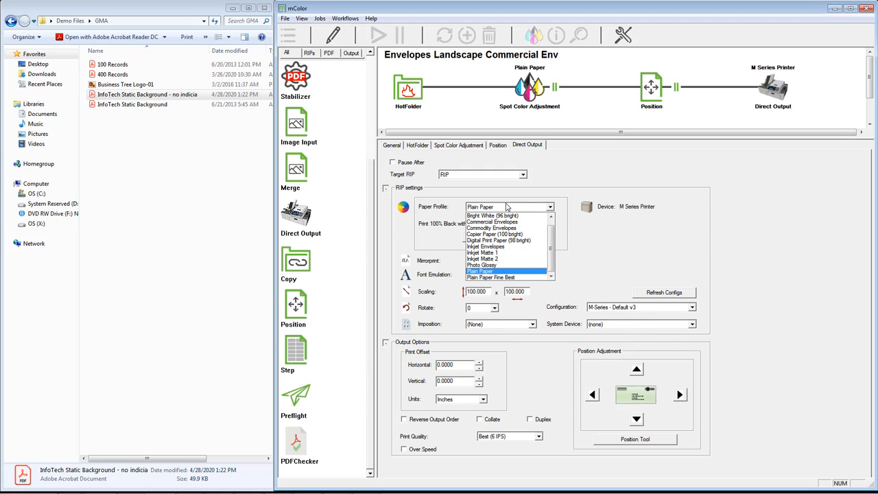
left_click(506, 222)
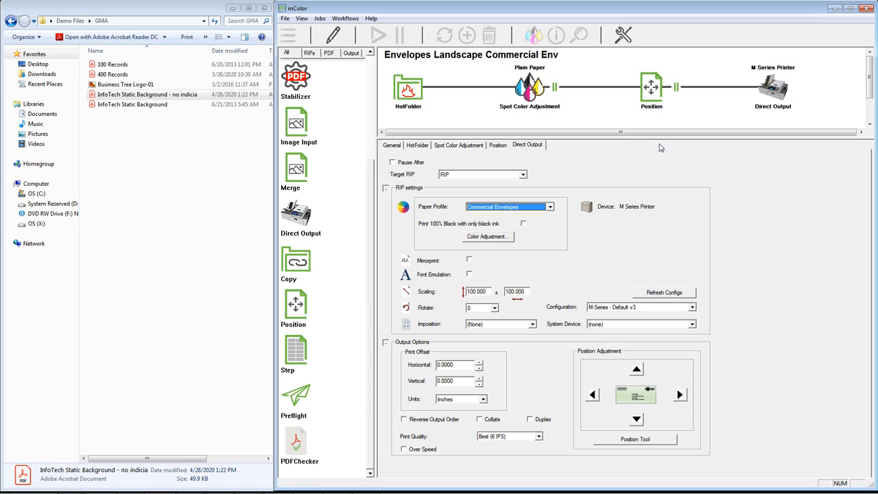
left_click(336, 40)
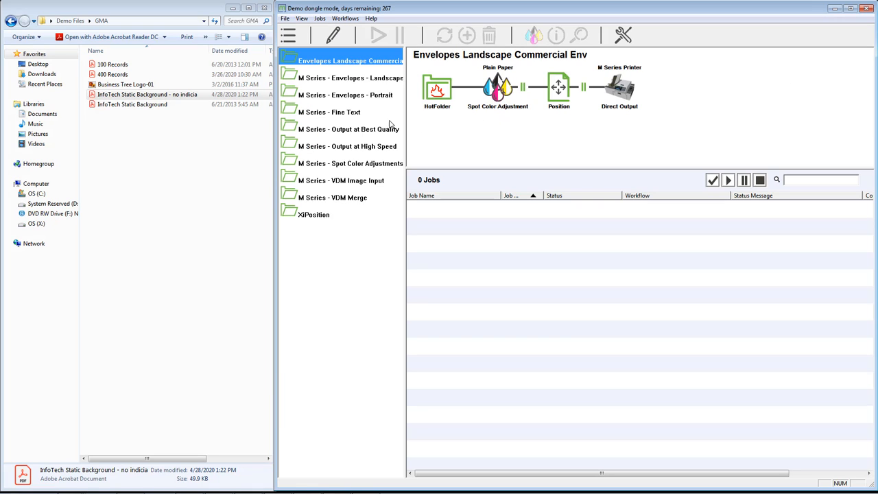
left_click_drag(406, 122, 438, 118)
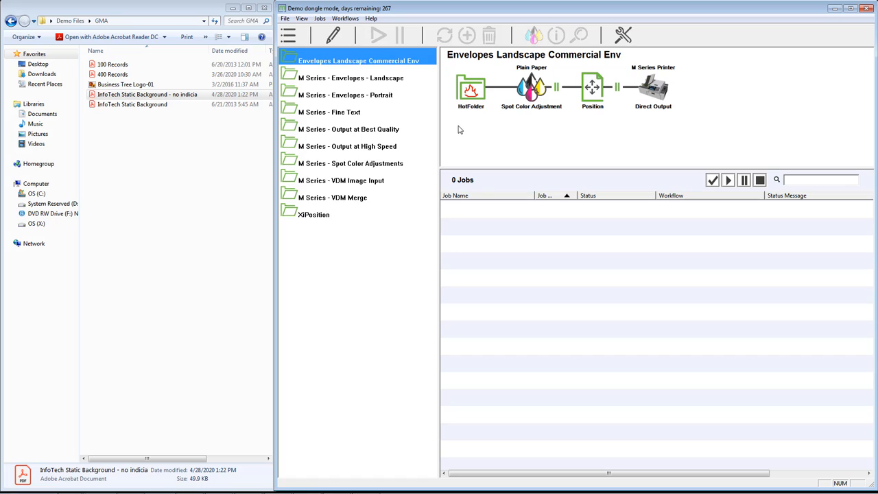
Duplicate the landscape commercial envelope workflow under the name "Envelopes Portrait Commercial Env".
left_click(345, 18)
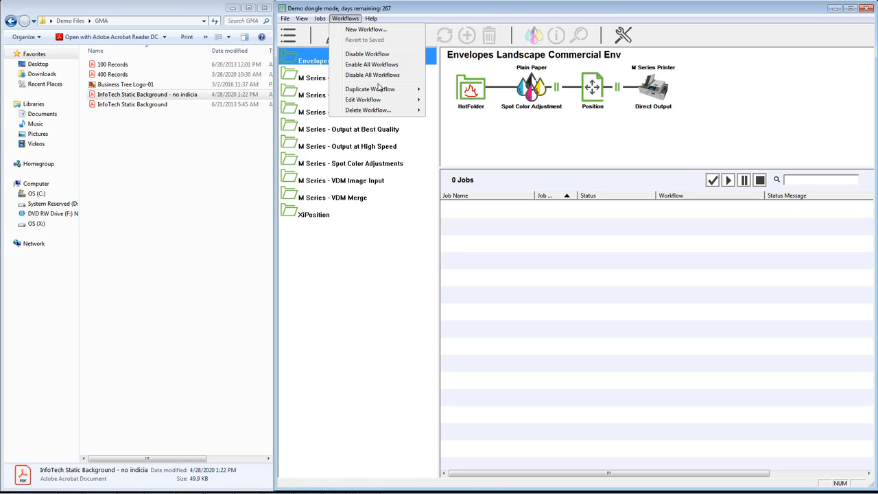
mouse_move(382, 90)
left_click(453, 90)
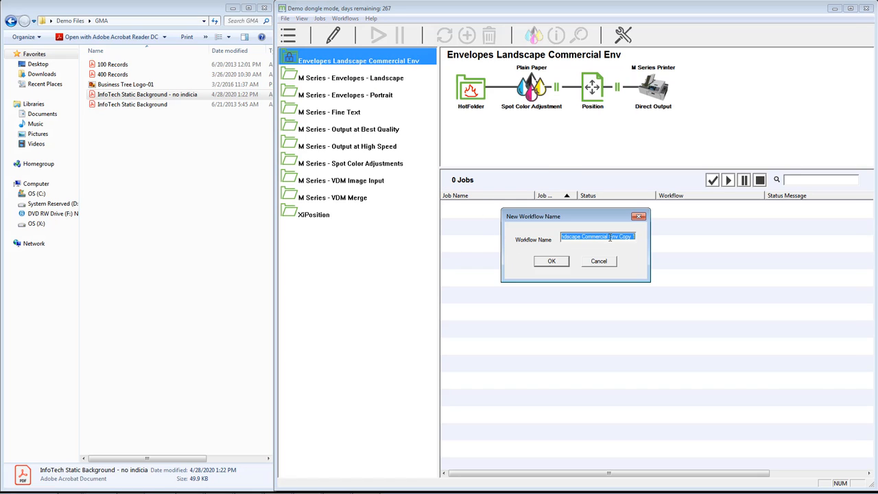
mouse_move(584, 238)
left_mouse_down()
mouse_move(543, 236)
mouse_move(589, 237)
left_mouse_up()
type("Portrait")
left_click_drag(622, 236, 672, 241)
key("BackSpace")
left_click(566, 262)
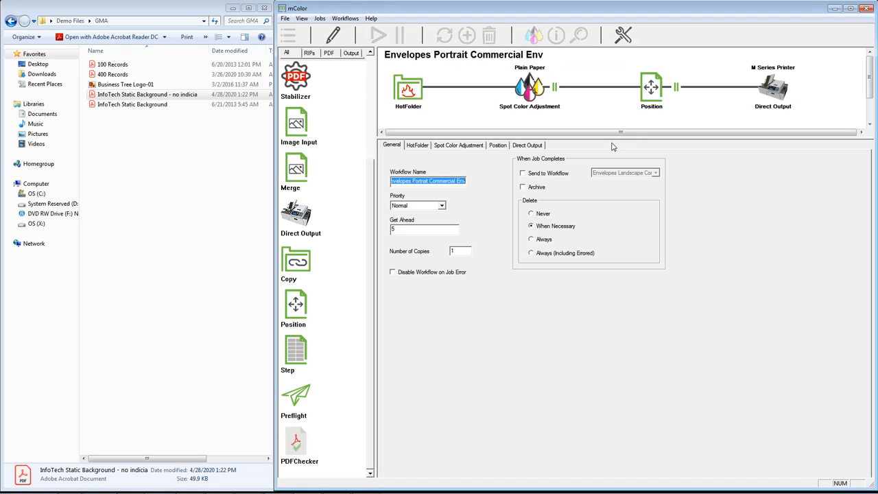
Set the portrait workflow's Direct Output rotation to 270 and finish editing the workflow.
left_click(773, 89)
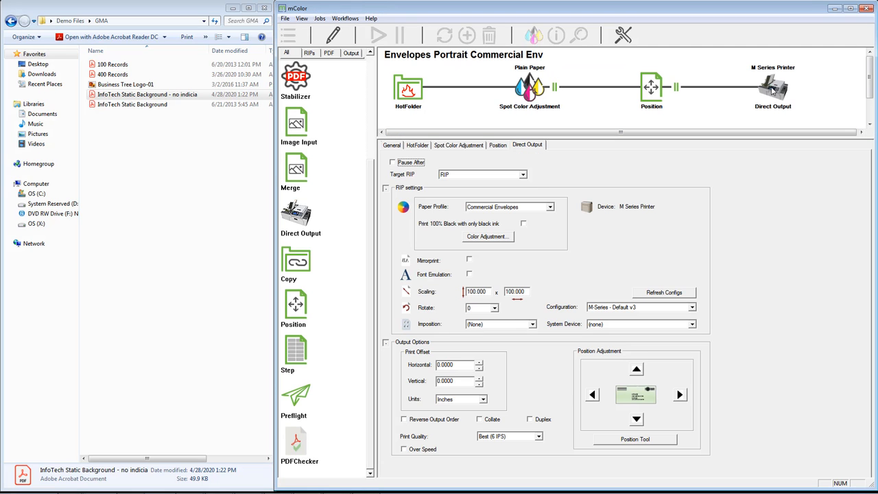
left_click(488, 310)
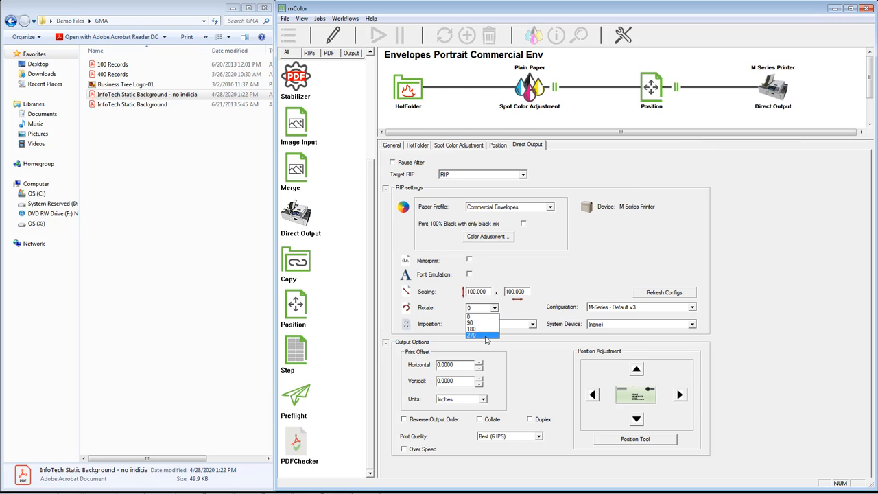
left_click(472, 331)
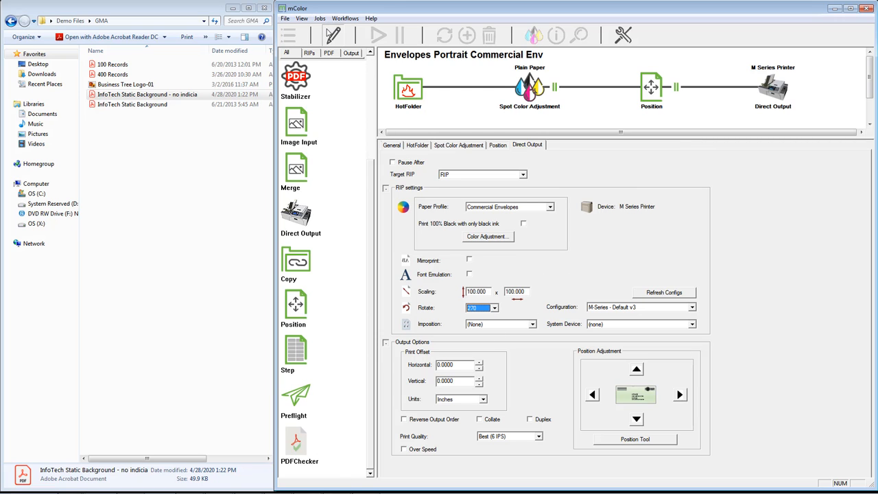
left_click(332, 35)
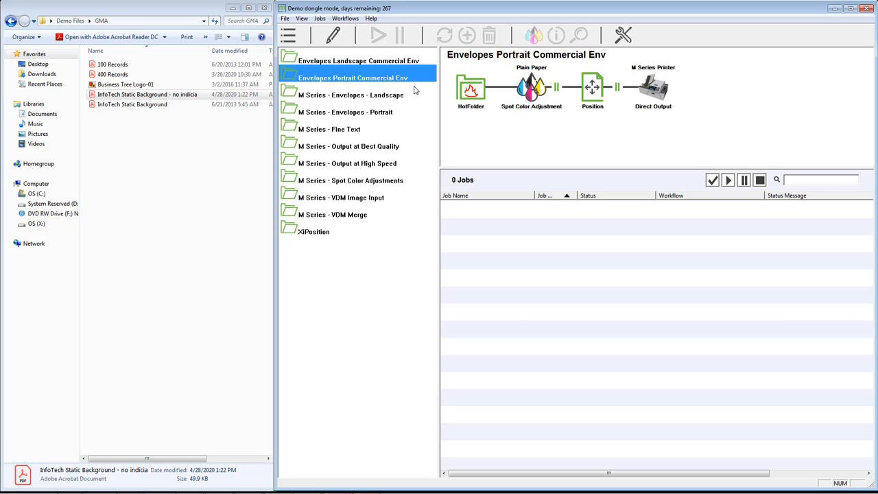